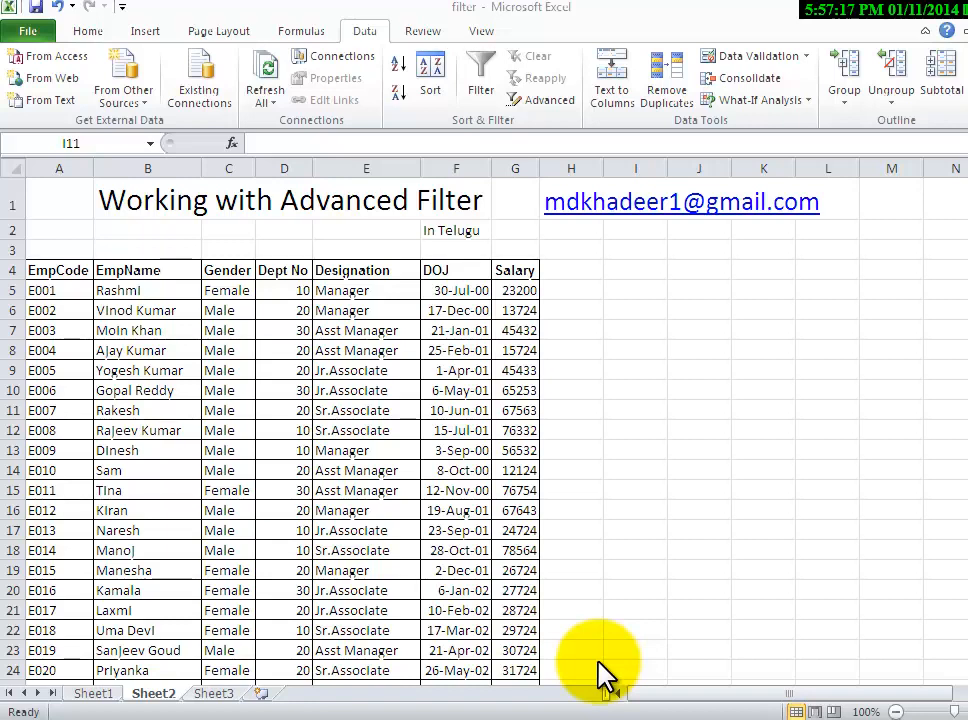
# - Copy the employee table's header row A4:G4 to the empty cells starting at I4
pyautogui.click(65, 269)
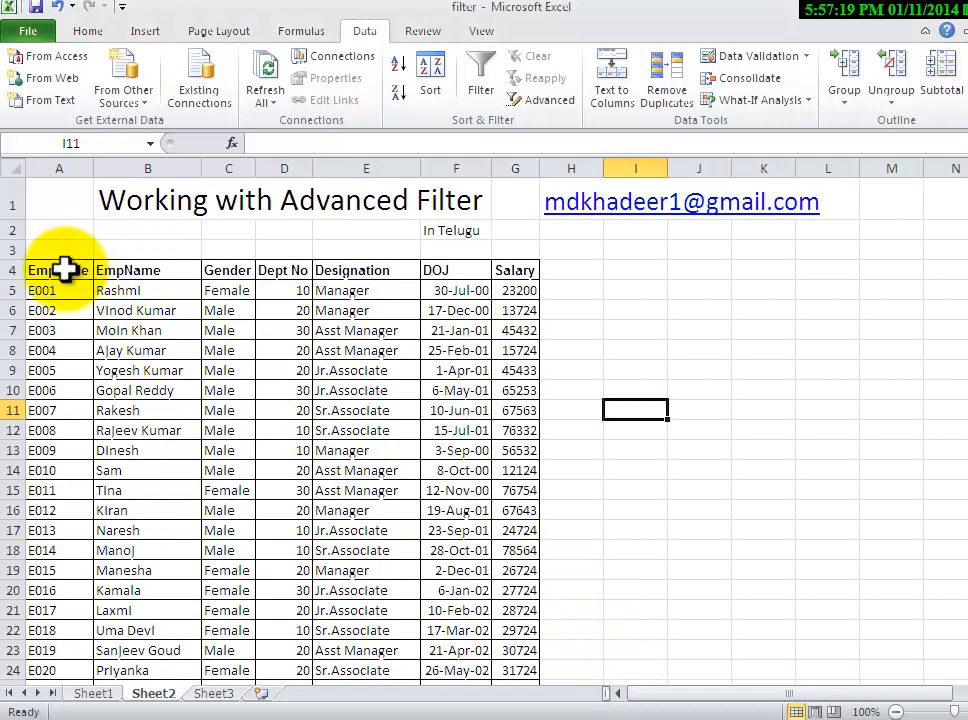
pyautogui.moveTo(65, 269); pyautogui.dragTo(499, 269)
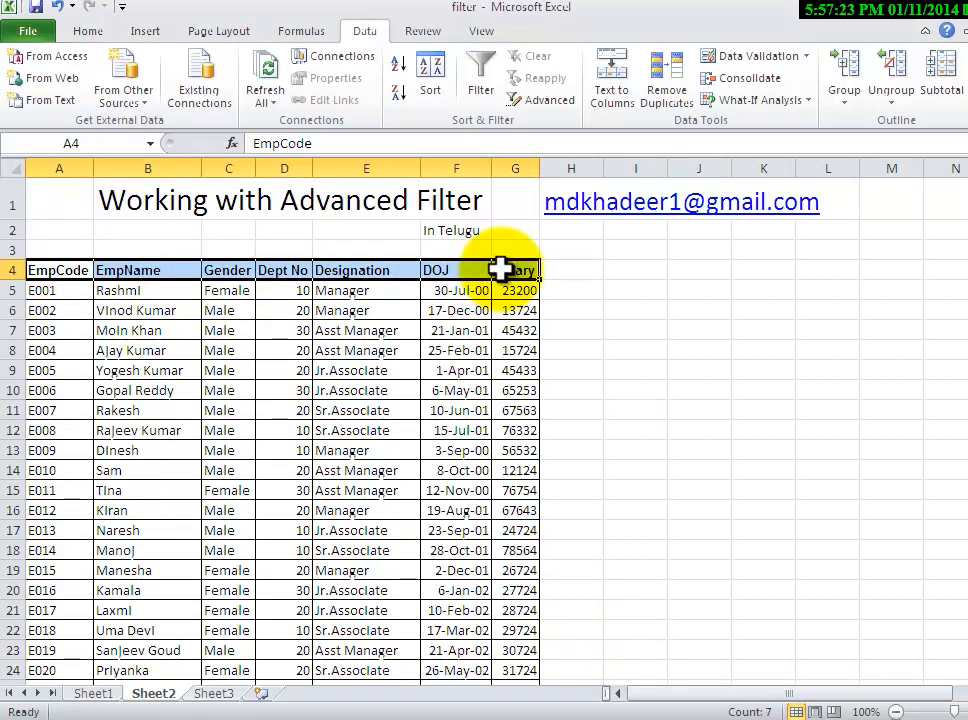
pyautogui.hotkey('ctrl', 'c')
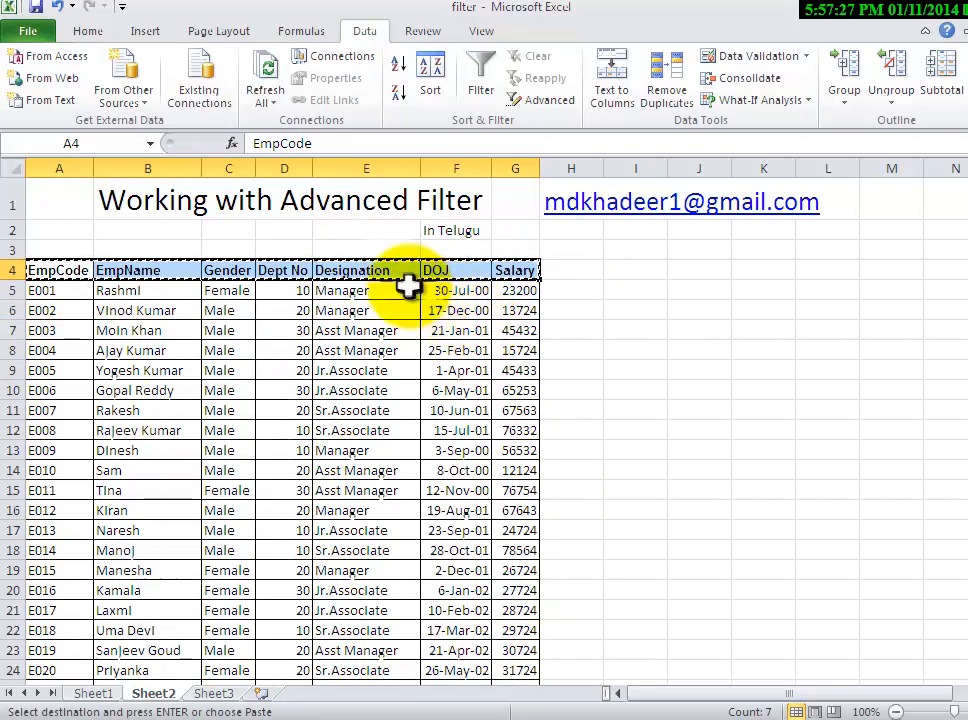
pyautogui.click(620, 275)
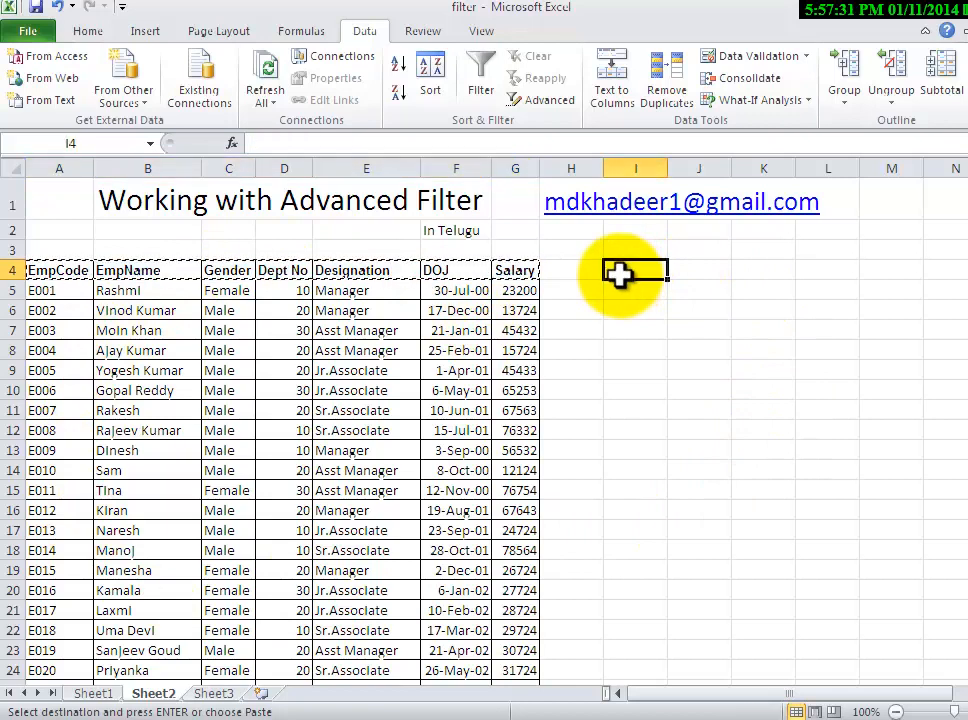
pyautogui.hotkey('ctrl', 'v')
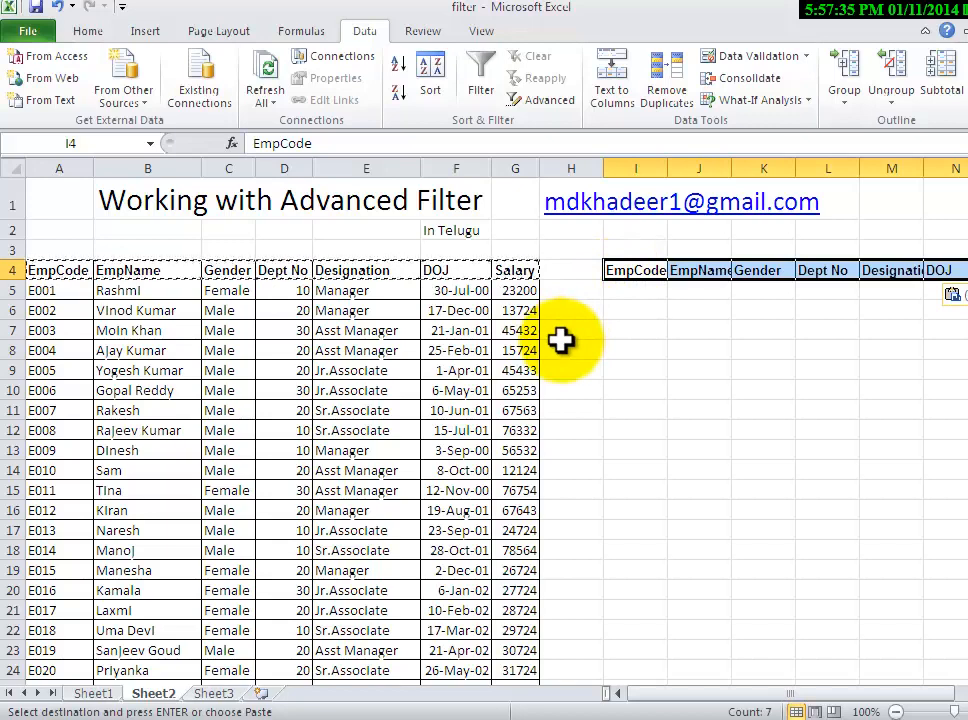
# - Enter Male as the criterion under the copied Gender header in K5
pyautogui.click(846, 290)
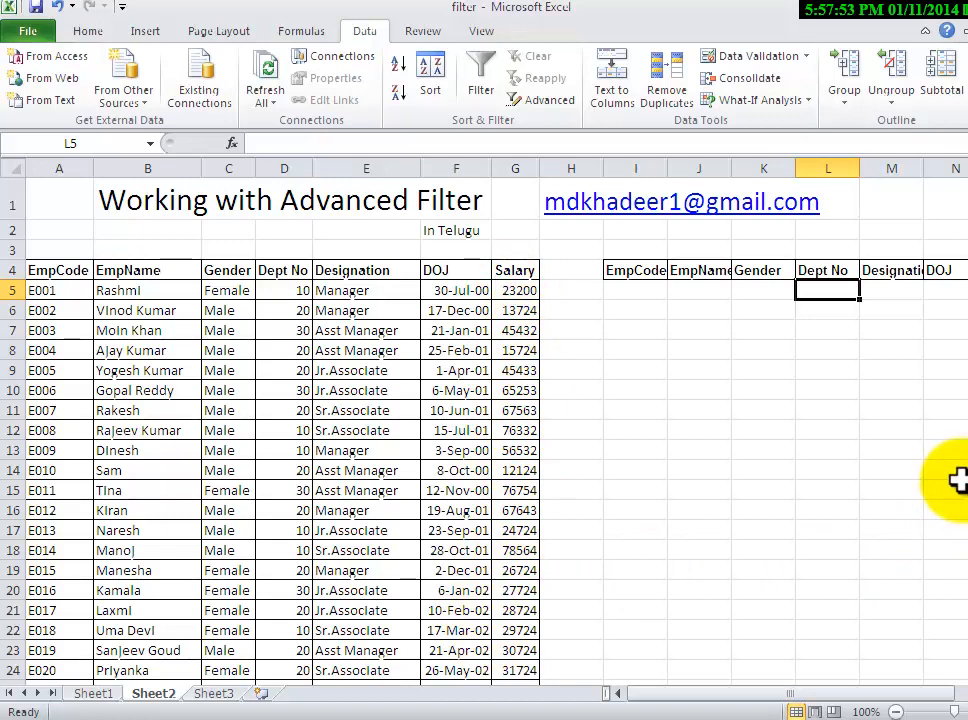
pyautogui.click(768, 293)
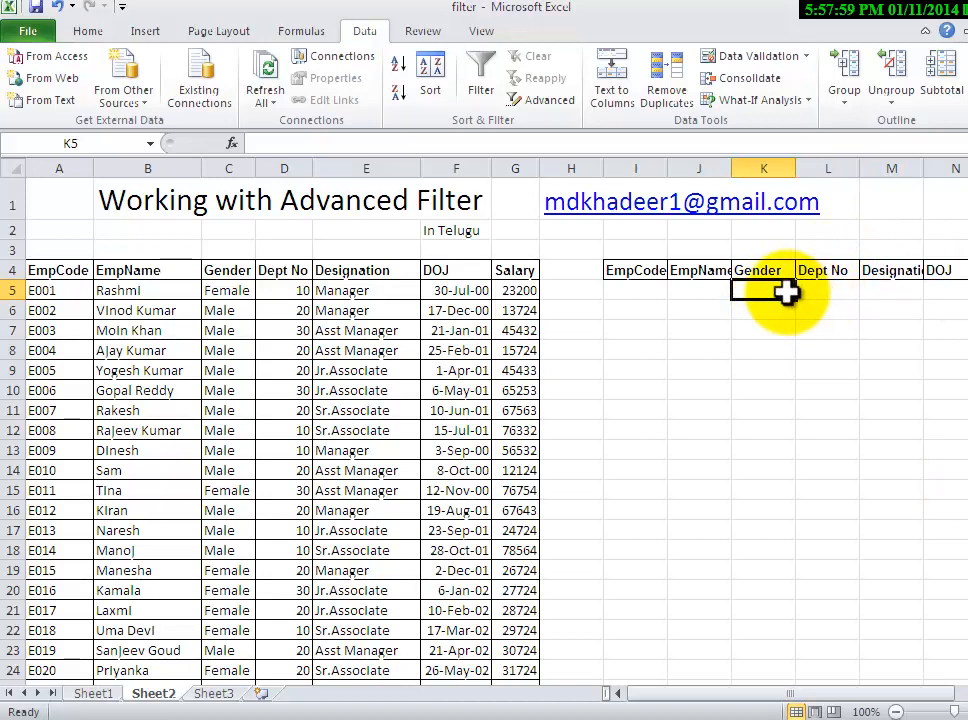
pyautogui.write('Ma')
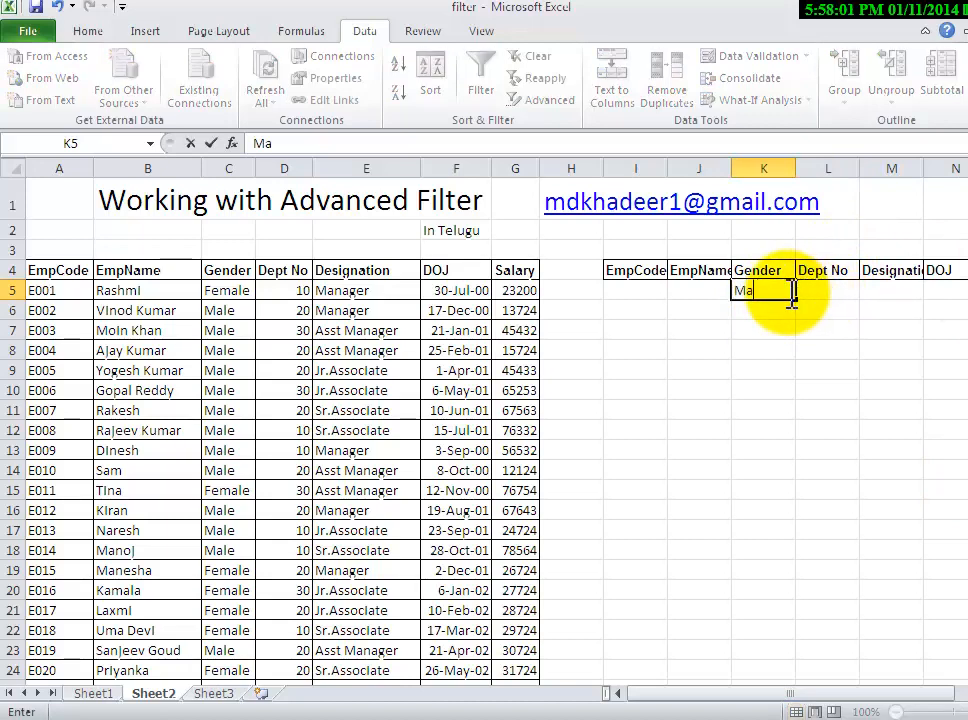
pyautogui.write('le')
pyautogui.press('Return')
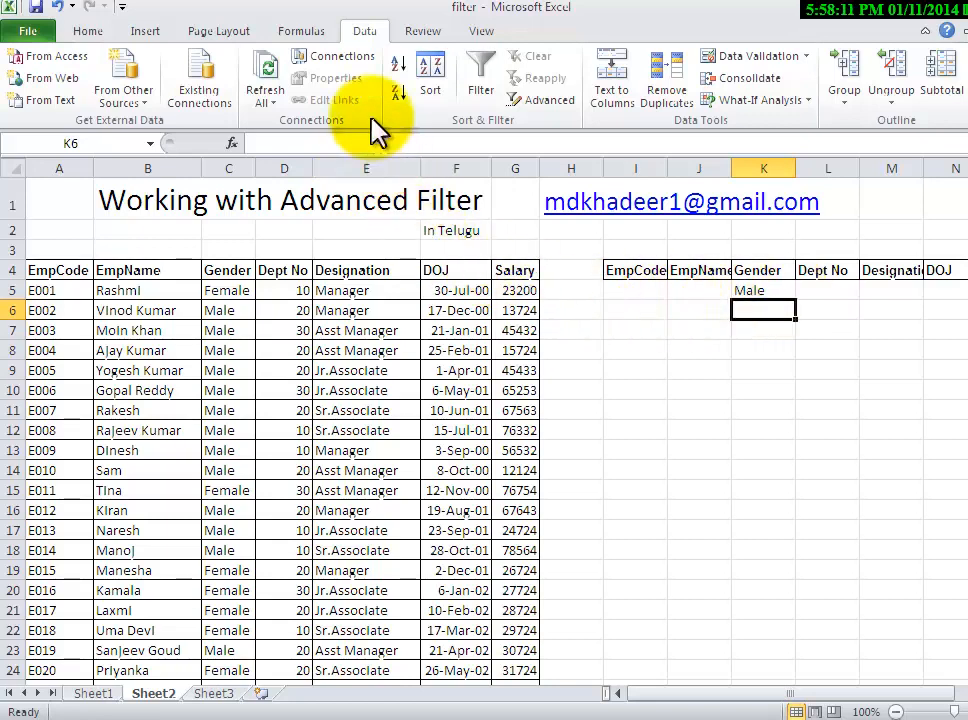
# - Start an Advanced Filter and set its list range to the whole employee table, A4:G29
pyautogui.doubleClick(364, 37)
pyautogui.doubleClick(364, 37)
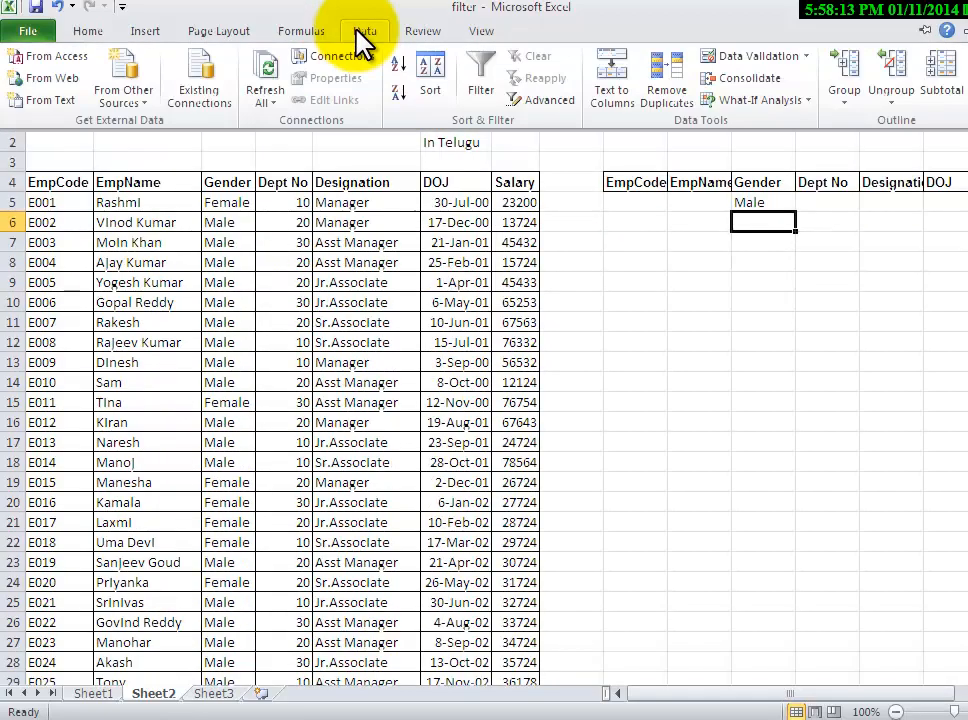
pyautogui.click(550, 101)
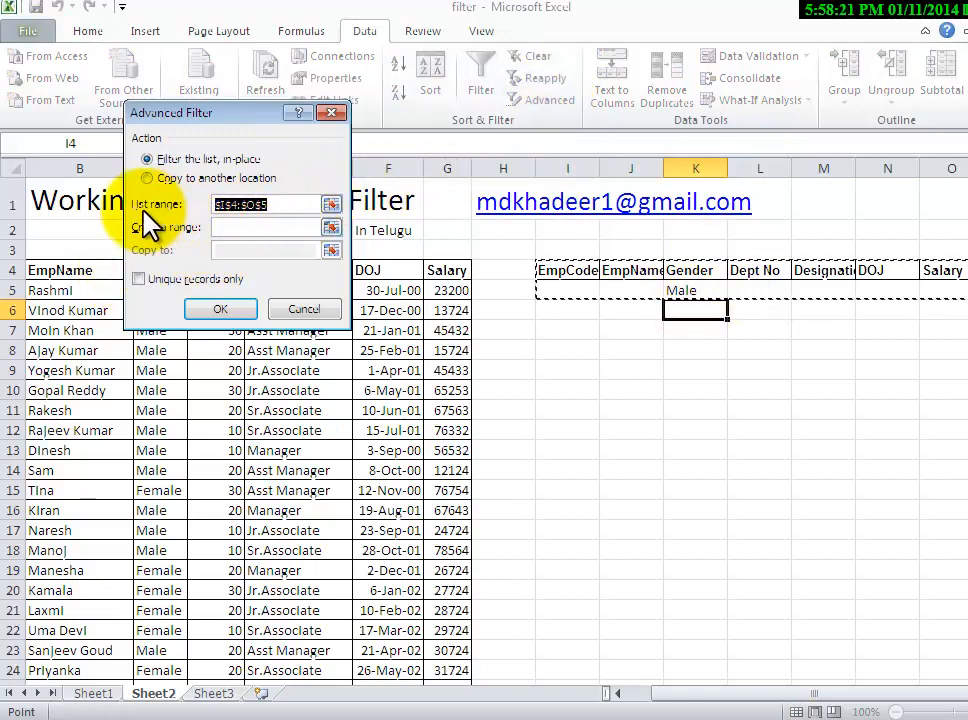
pyautogui.click(50, 268)
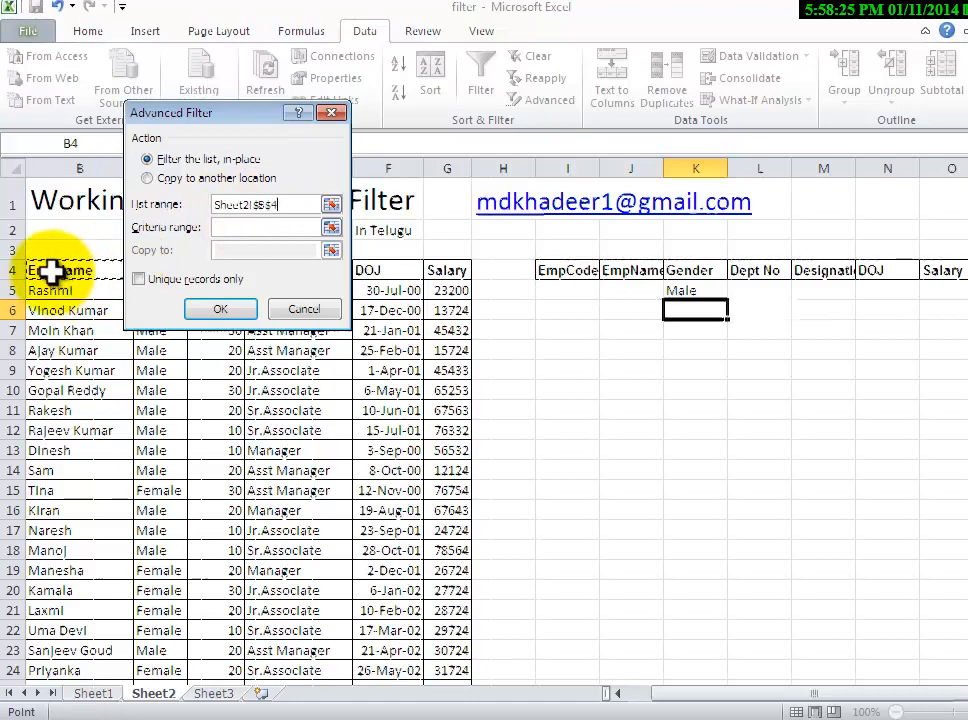
pyautogui.press('Left')
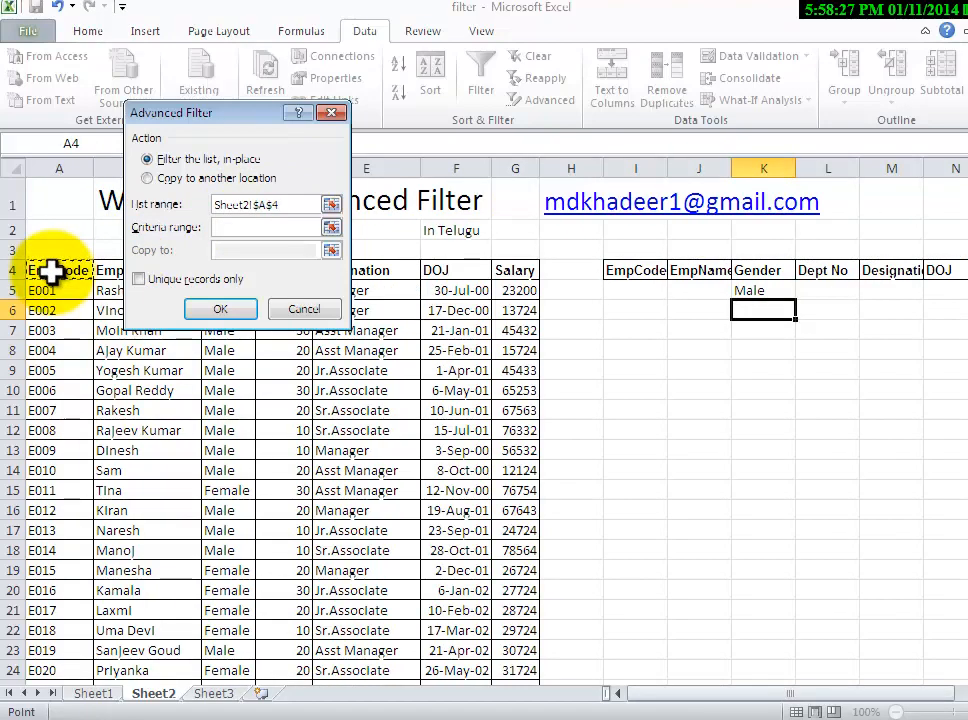
pyautogui.hotkey('ctrl', 'shift', 'Down')
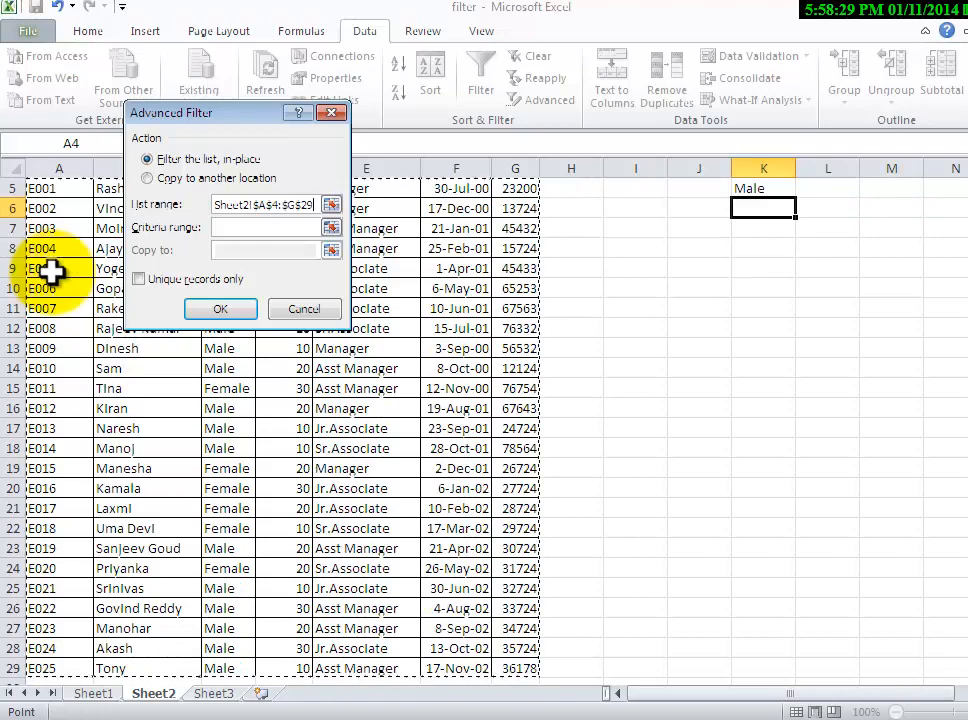
# - Set the criteria range to I4:O5 and run the filter, copying the results to another location at I8
pyautogui.click(242, 228)
pyautogui.scroll(1, 579, 393)
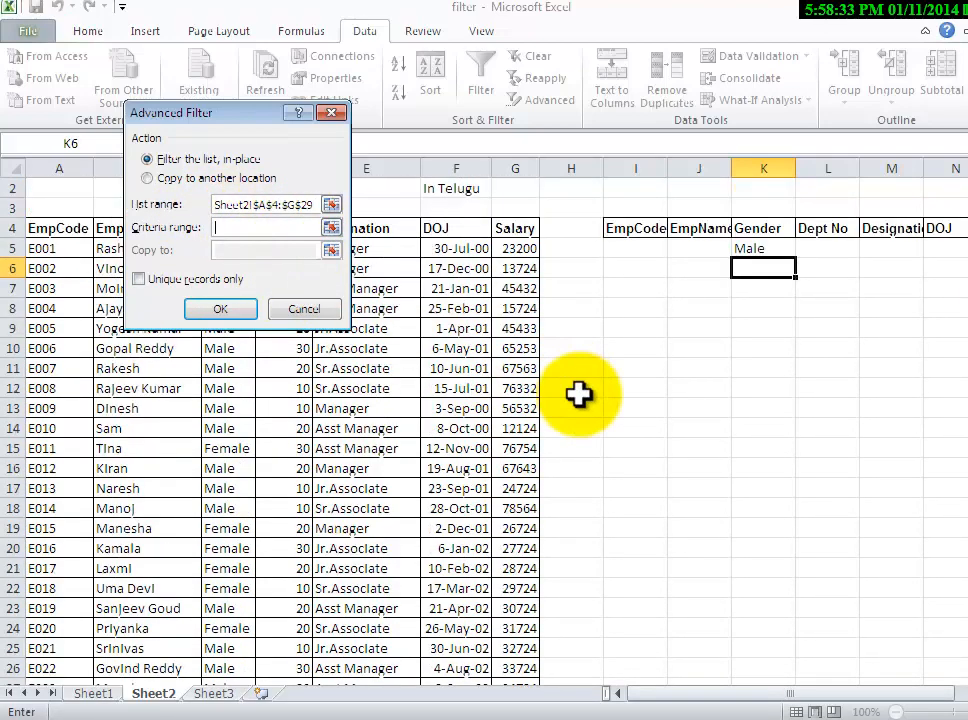
pyautogui.moveTo(640, 228); pyautogui.dragTo(836, 250)
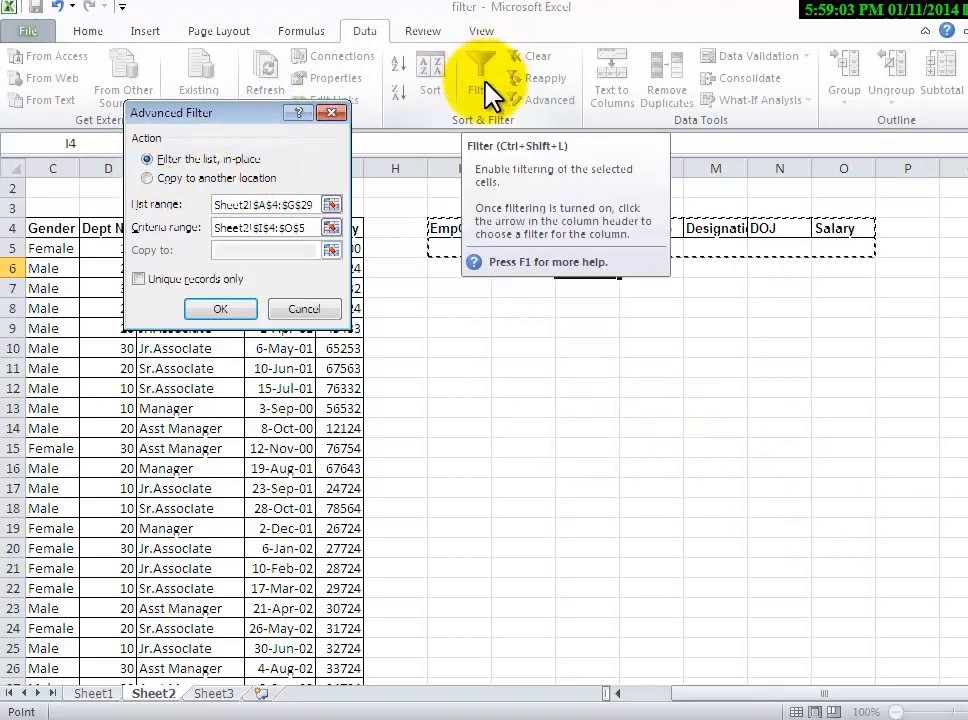
pyautogui.click(149, 178)
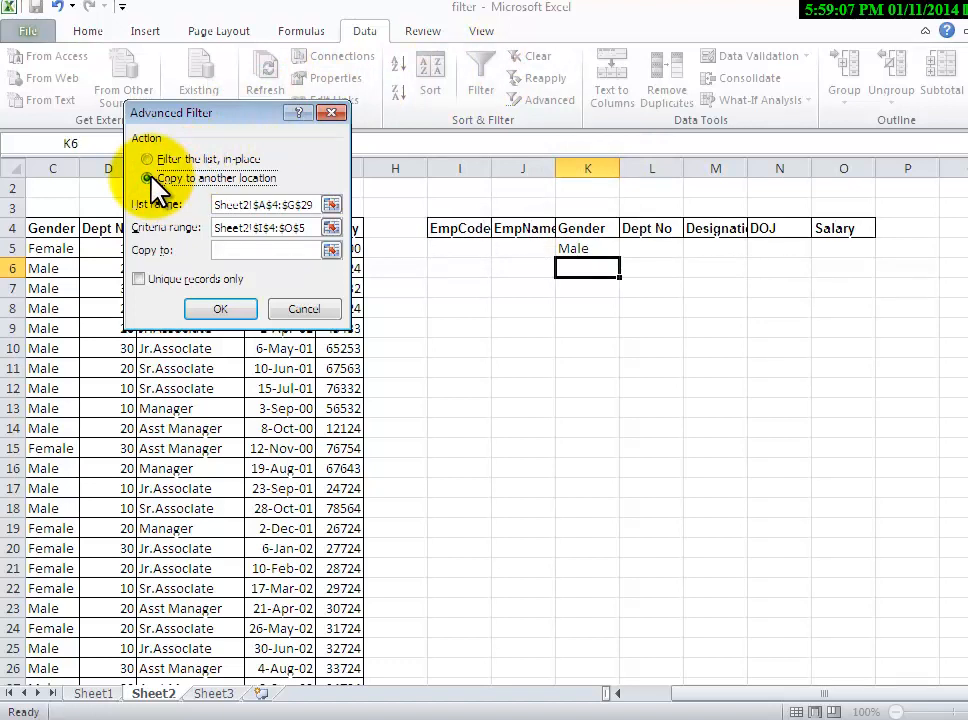
pyautogui.click(225, 249)
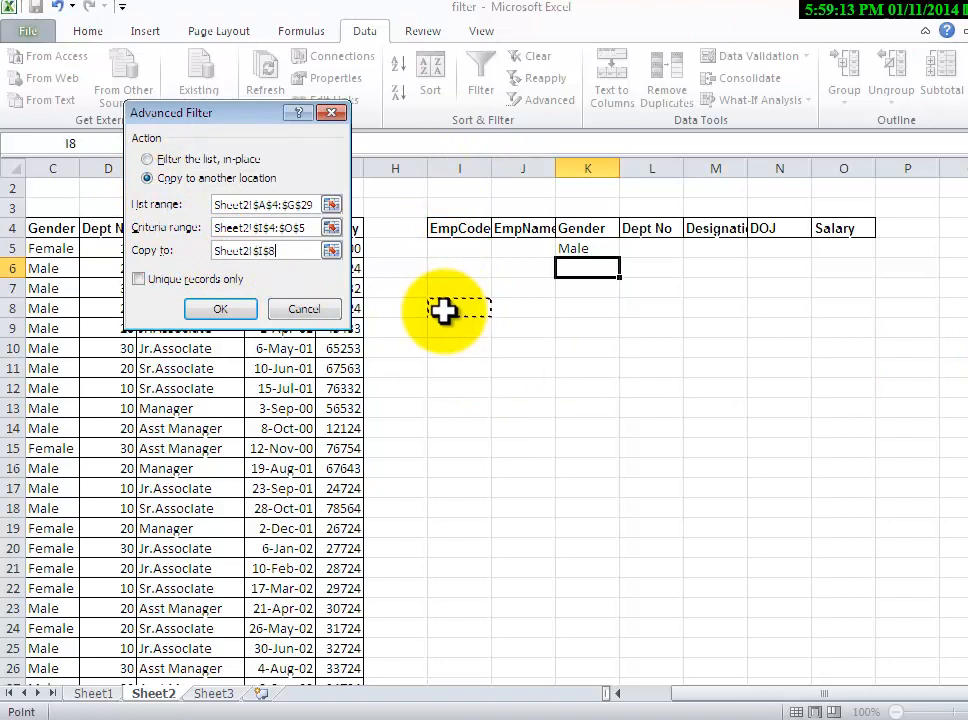
pyautogui.click(222, 306)
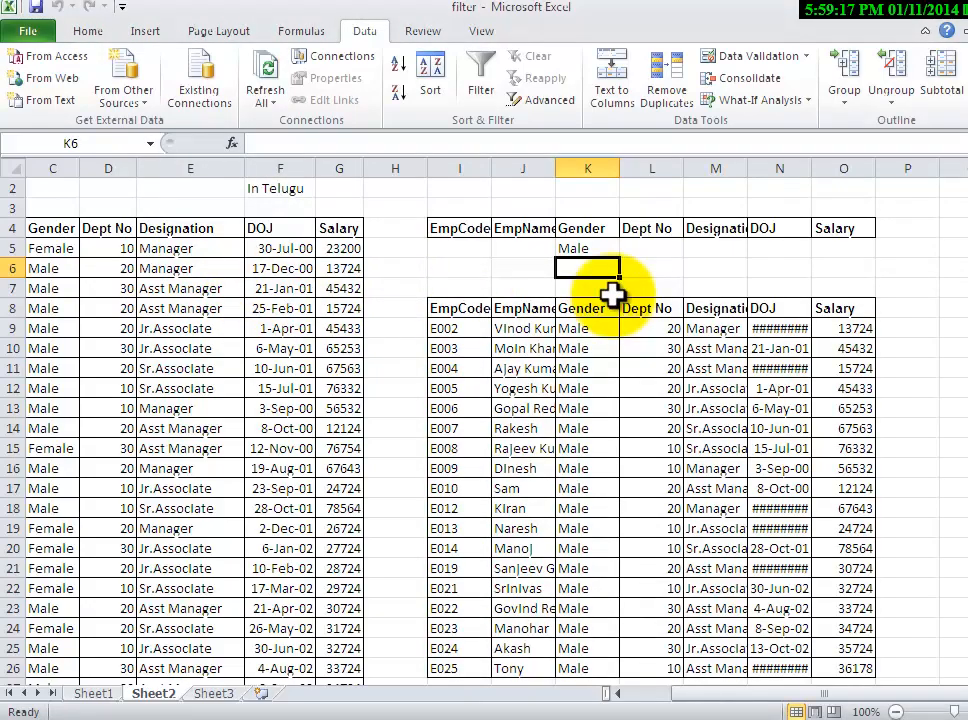
# - Auto-fit the EmpName and DOJ columns of the copied results and review the extracted Male records
pyautogui.doubleClick(555, 168)
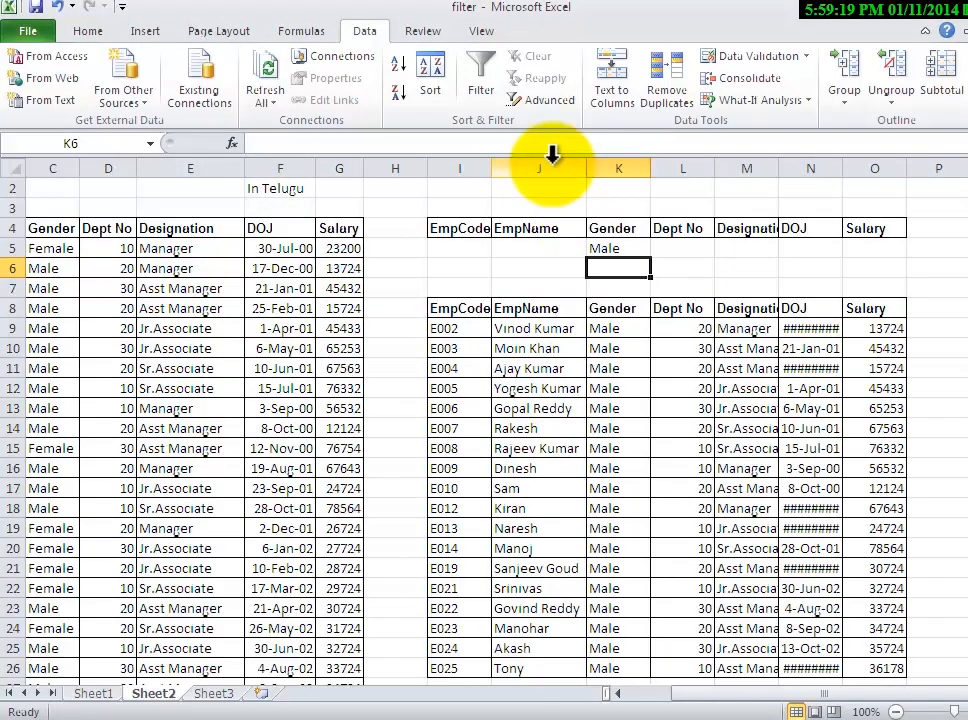
pyautogui.scroll(-2, 614, 300)
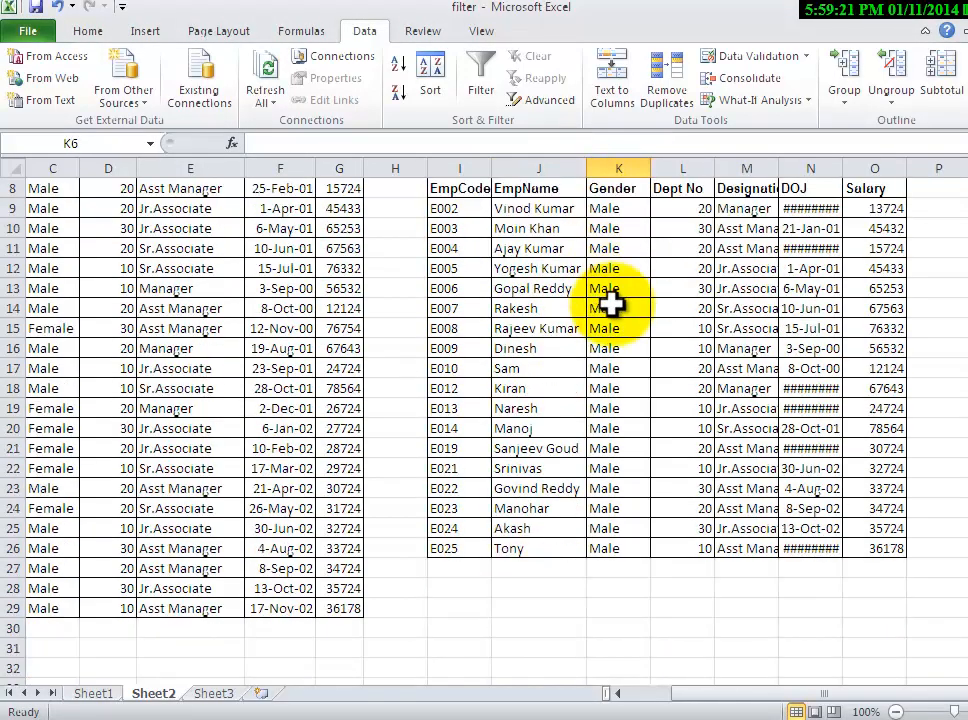
pyautogui.moveTo(616, 205); pyautogui.dragTo(632, 547)
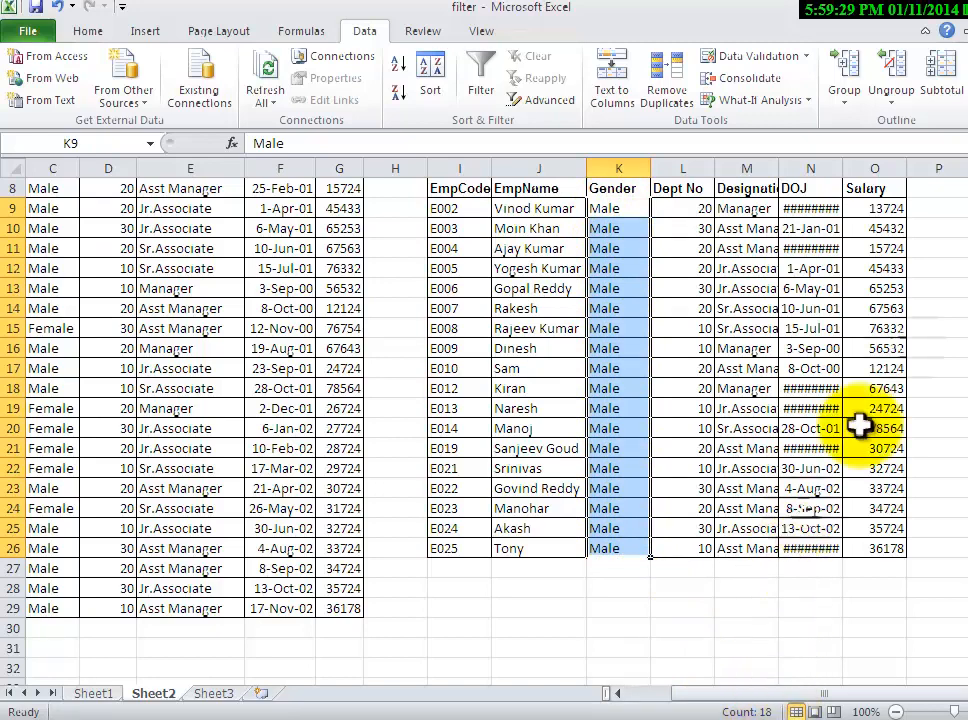
pyautogui.doubleClick(843, 168)
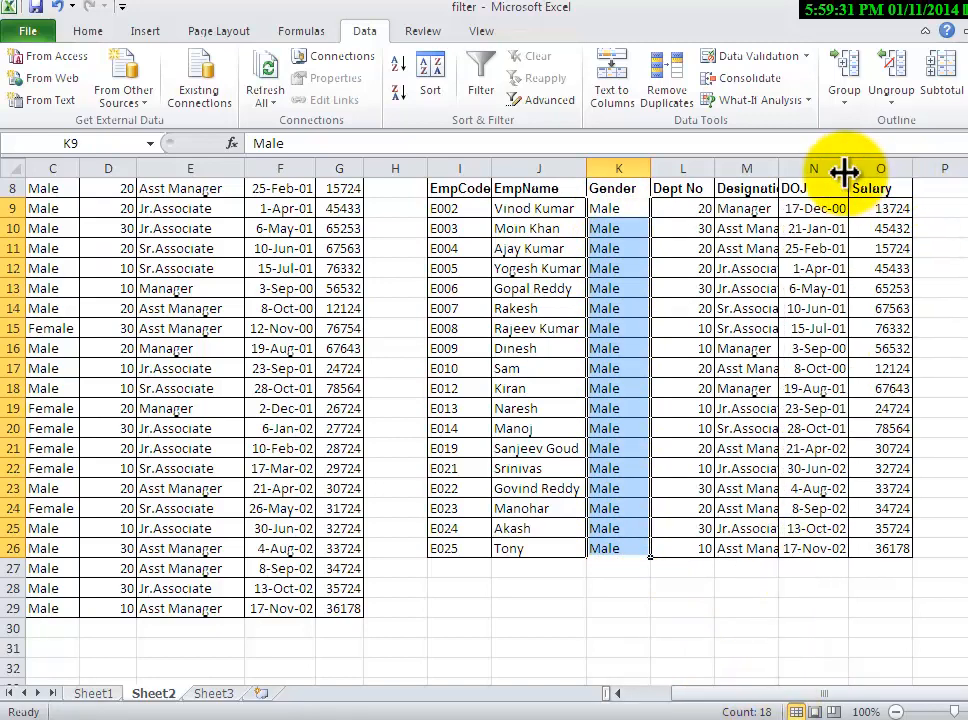
pyautogui.click(563, 527)
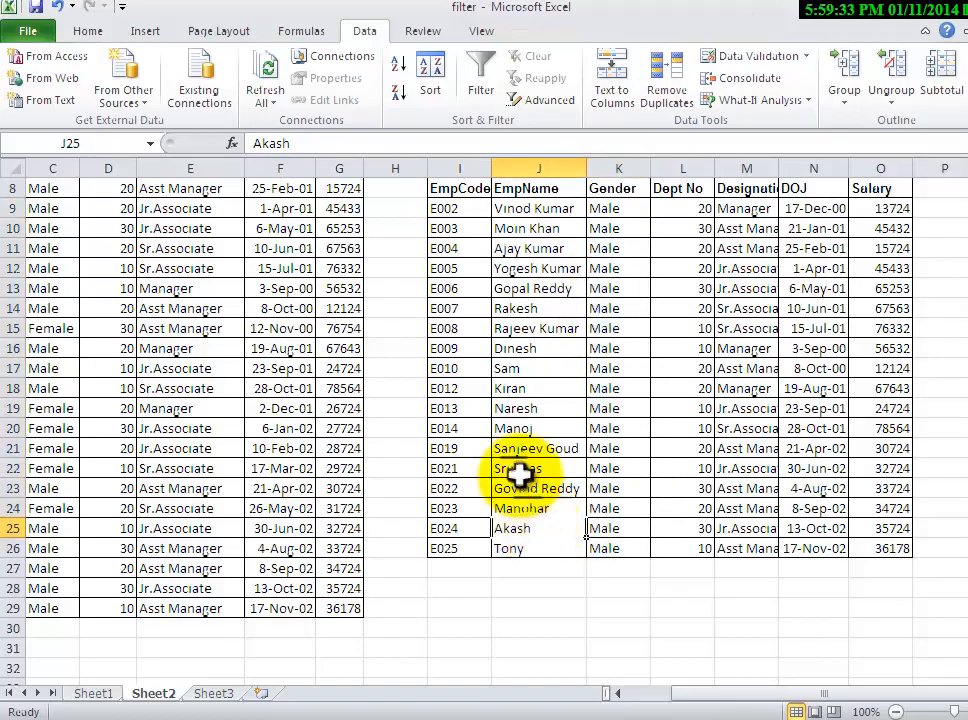
pyautogui.scroll(-4, 500, 398)
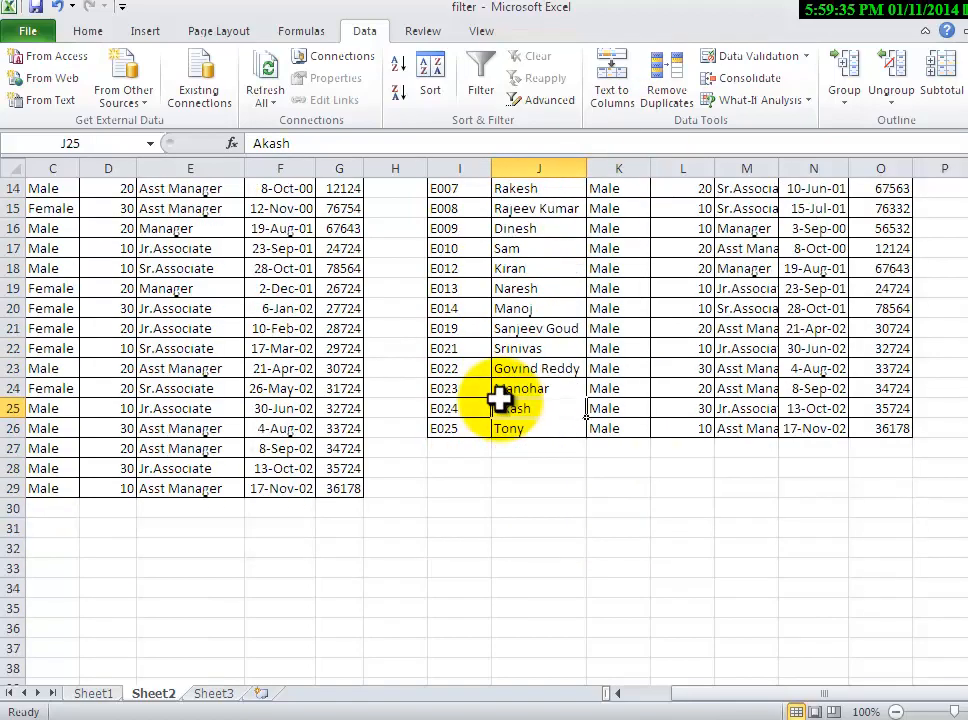
pyautogui.scroll(4, 478, 391)
pyautogui.scroll(3, 478, 391)
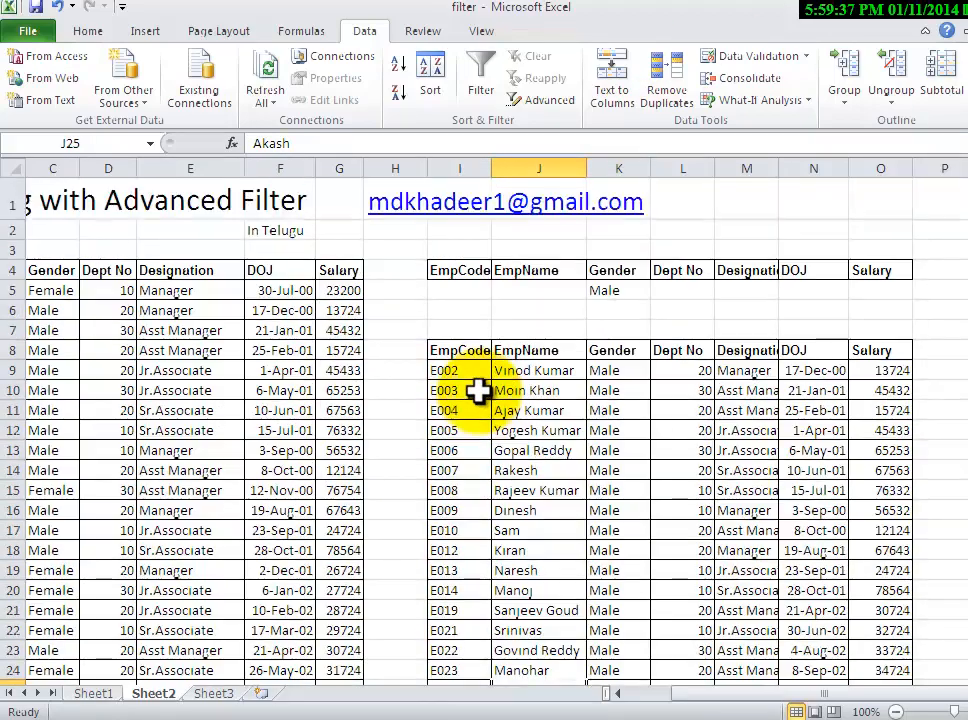
pyautogui.click(548, 106)
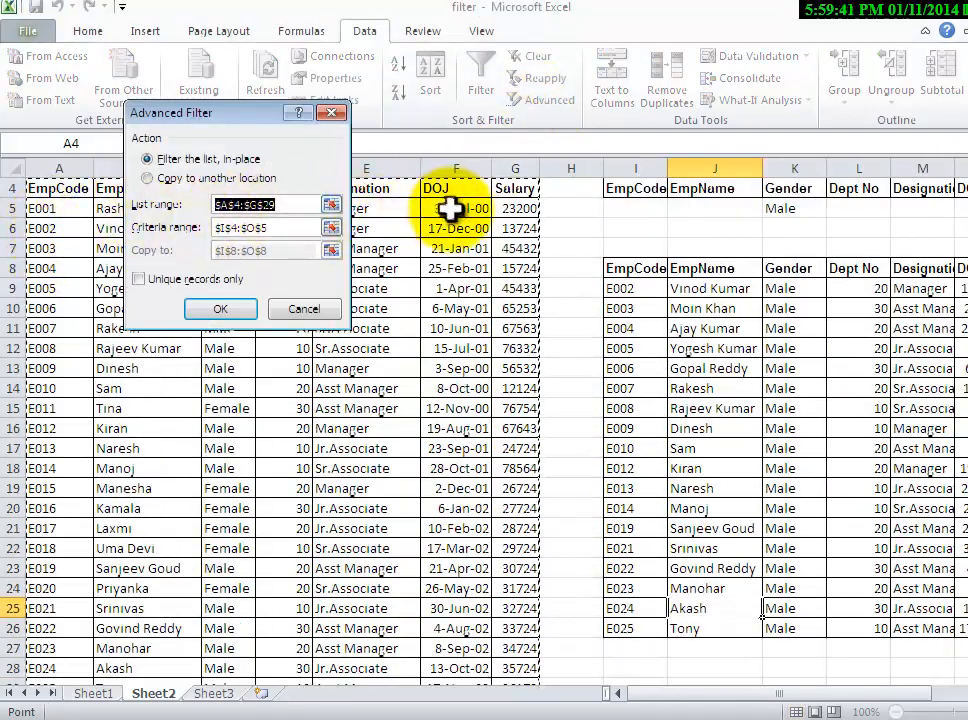
pyautogui.click(268, 228)
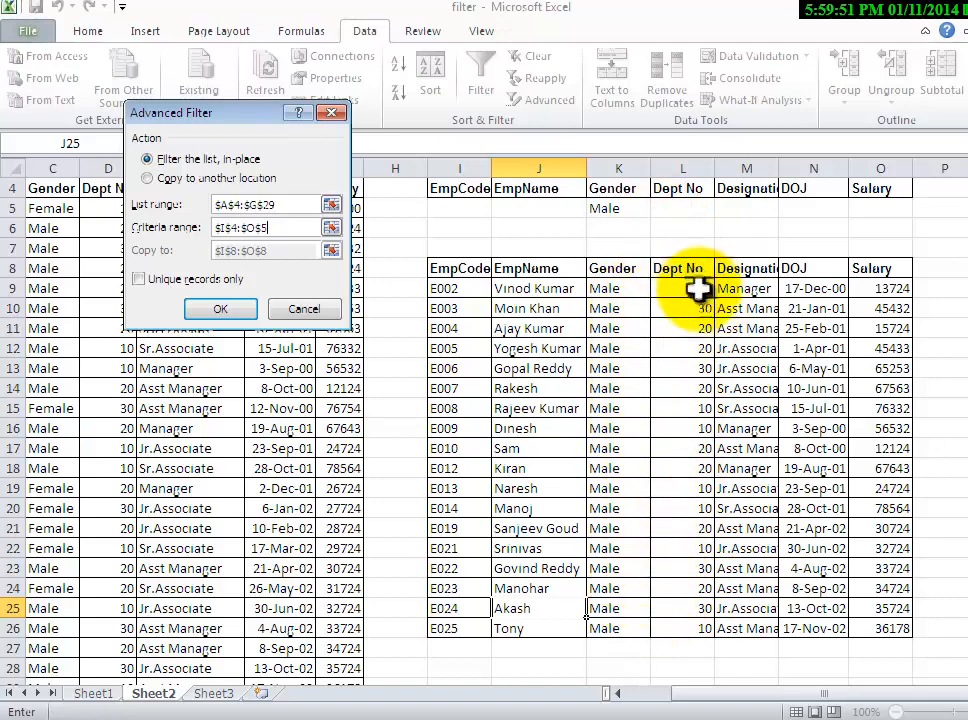
pyautogui.click(670, 207)
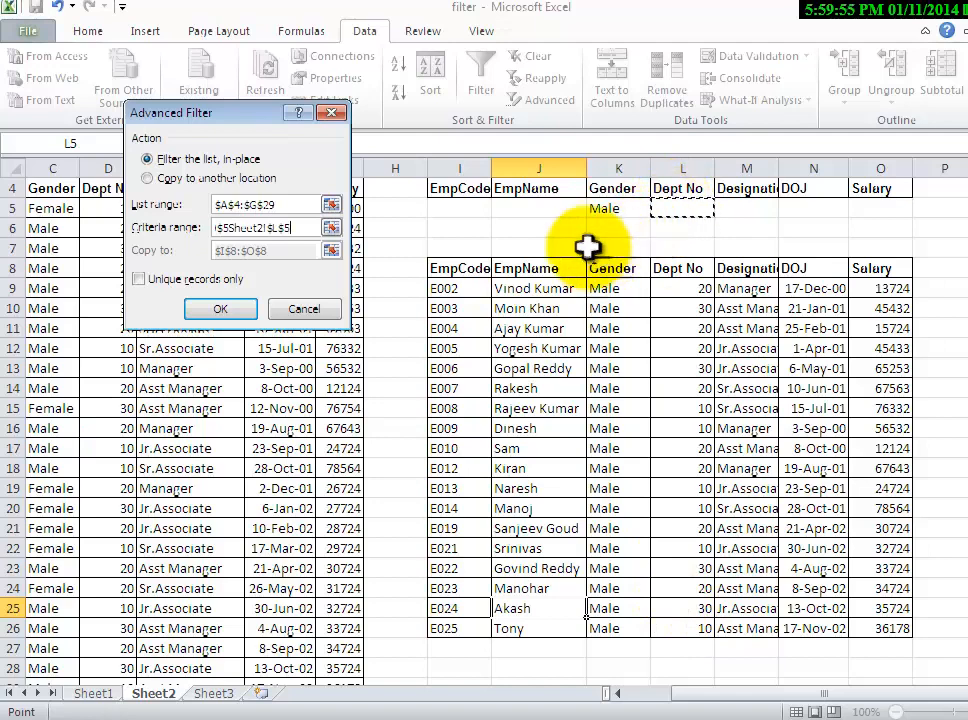
pyautogui.press('Return')
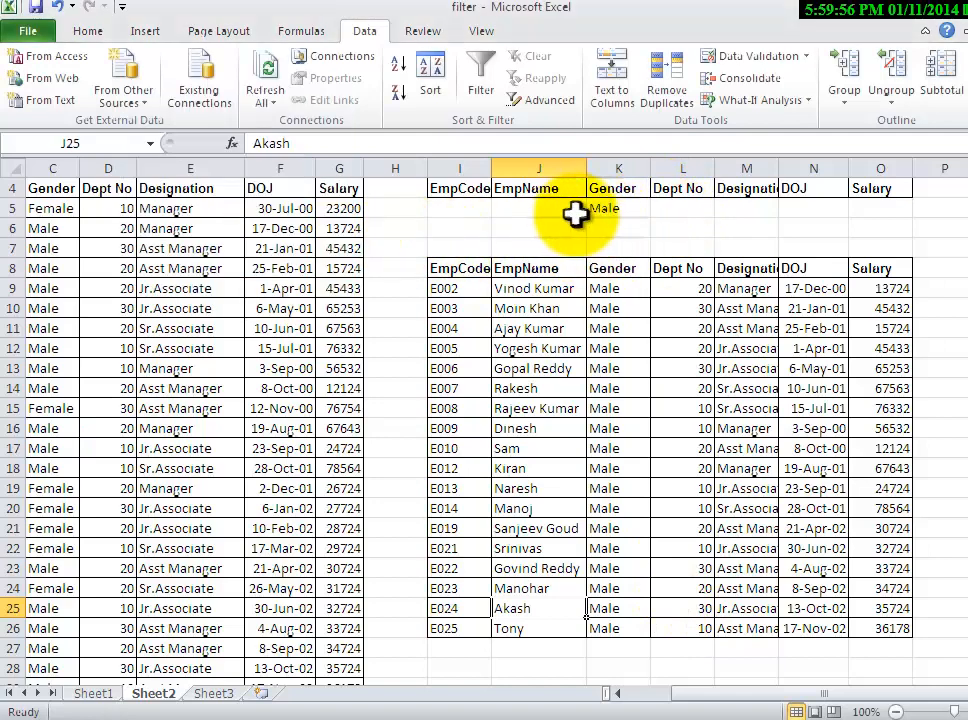
# - Enter 20 as the criterion under the copied Dept No header in L5
pyautogui.click(678, 210)
pyautogui.write('20')
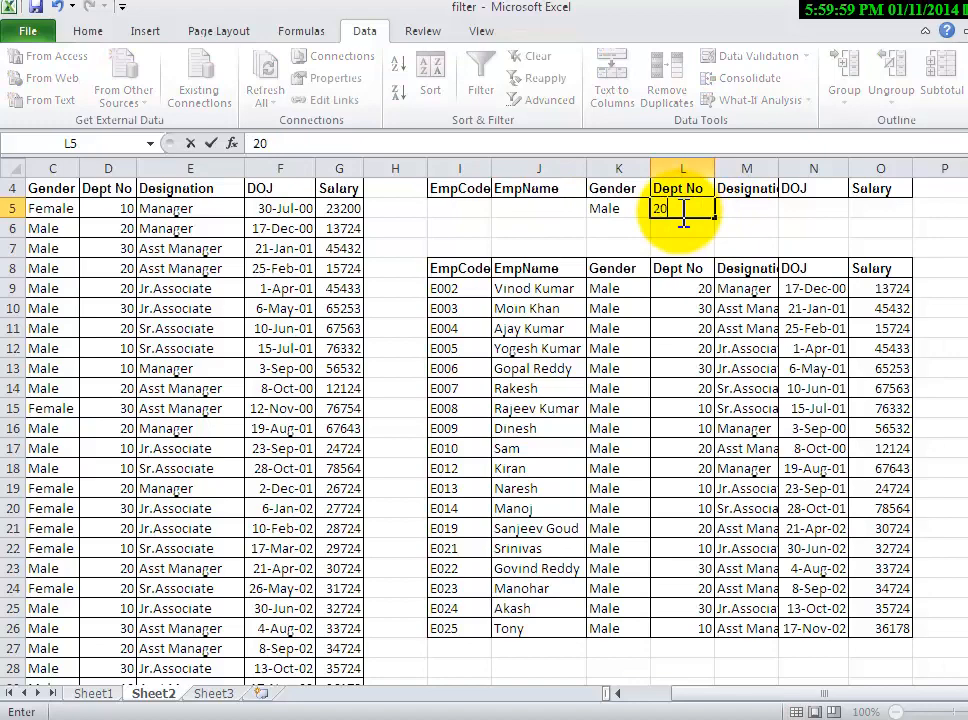
pyautogui.click(720, 266)
# - Start an Advanced Filter on the employee table A4:G29 and set the criteria range to I4:O5, covering Gender and Dept No
pyautogui.click(540, 102)
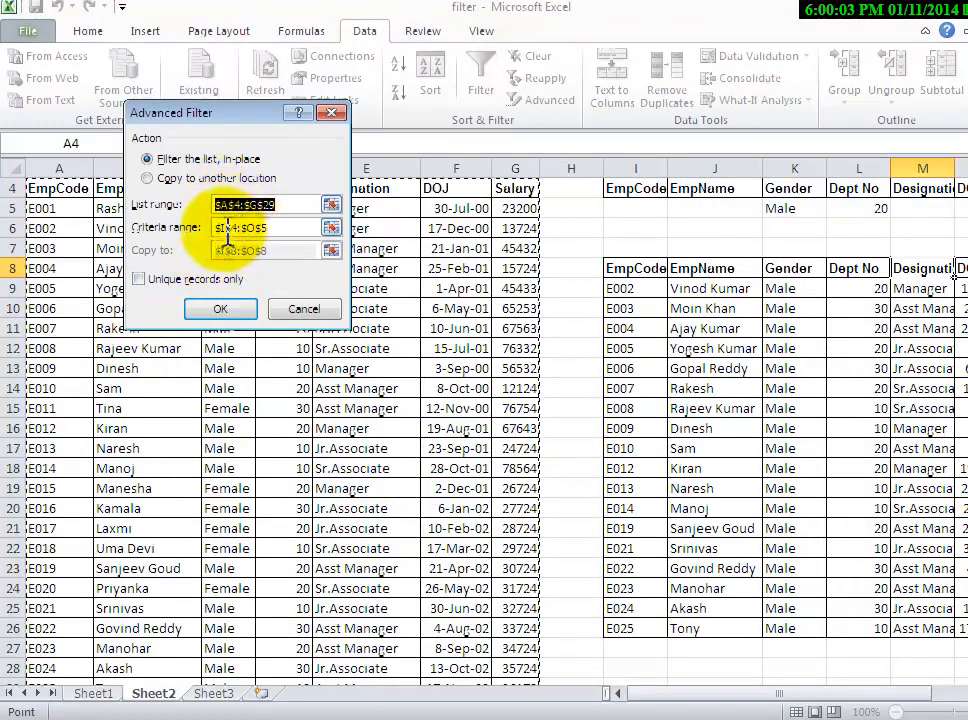
pyautogui.click(285, 228)
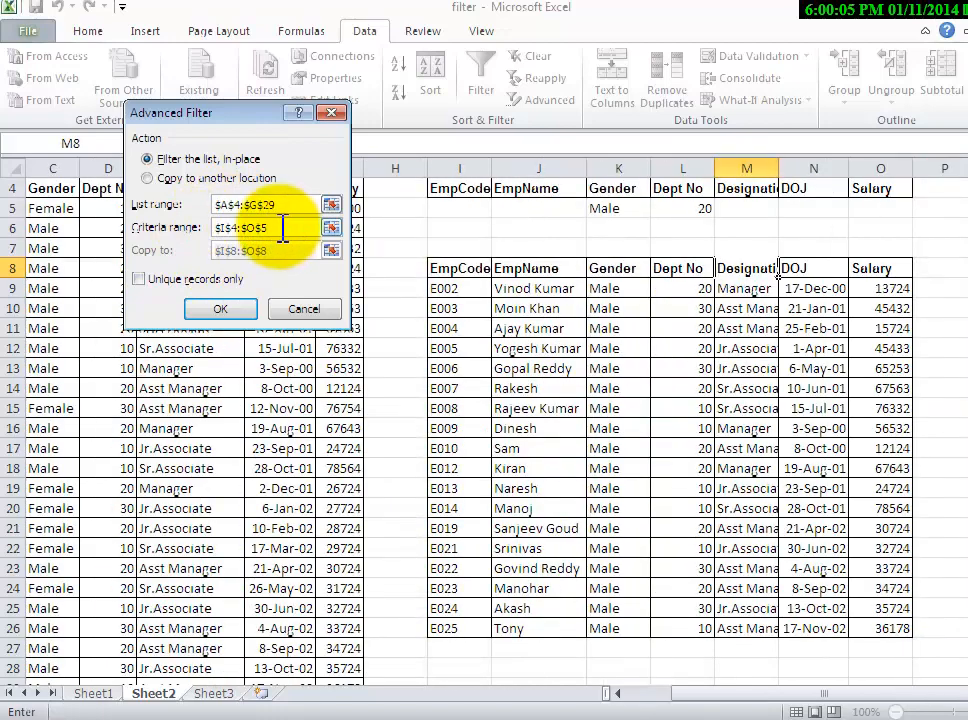
pyautogui.doubleClick(285, 228)
pyautogui.moveTo(475, 189); pyautogui.dragTo(864, 201)
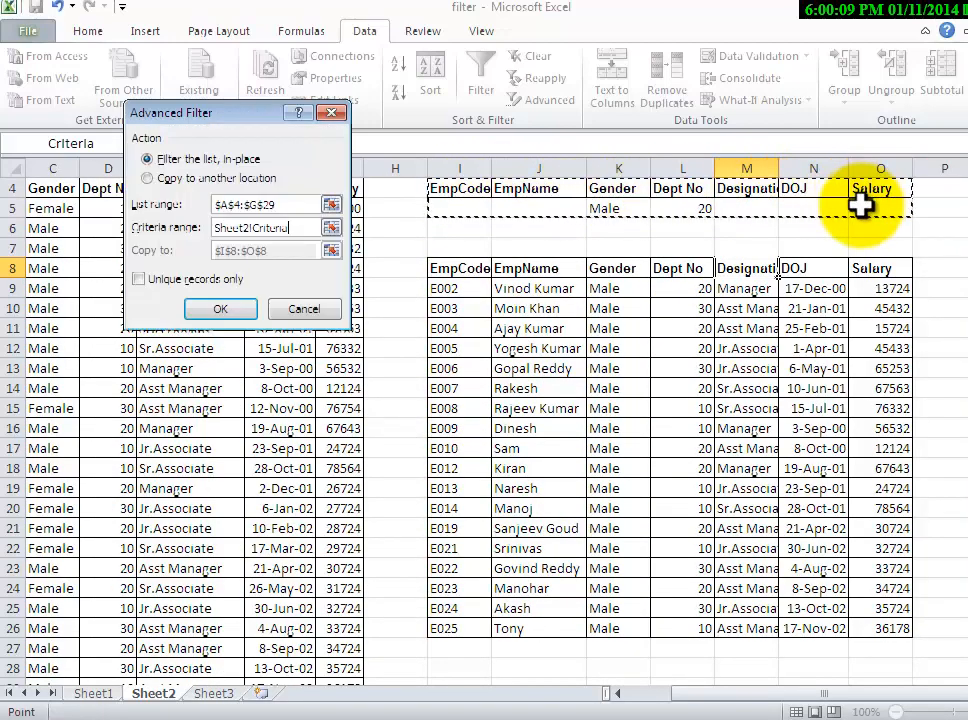
# - Choose to copy the results to another location, set the destination to I29, and run the filter
pyautogui.click(148, 178)
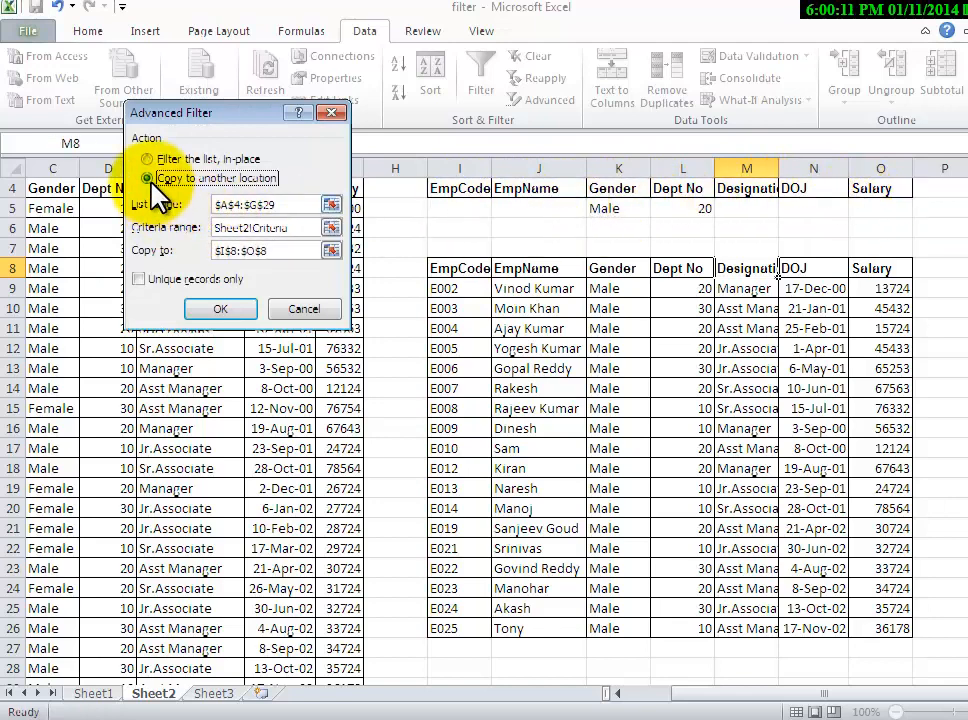
pyautogui.click(277, 250)
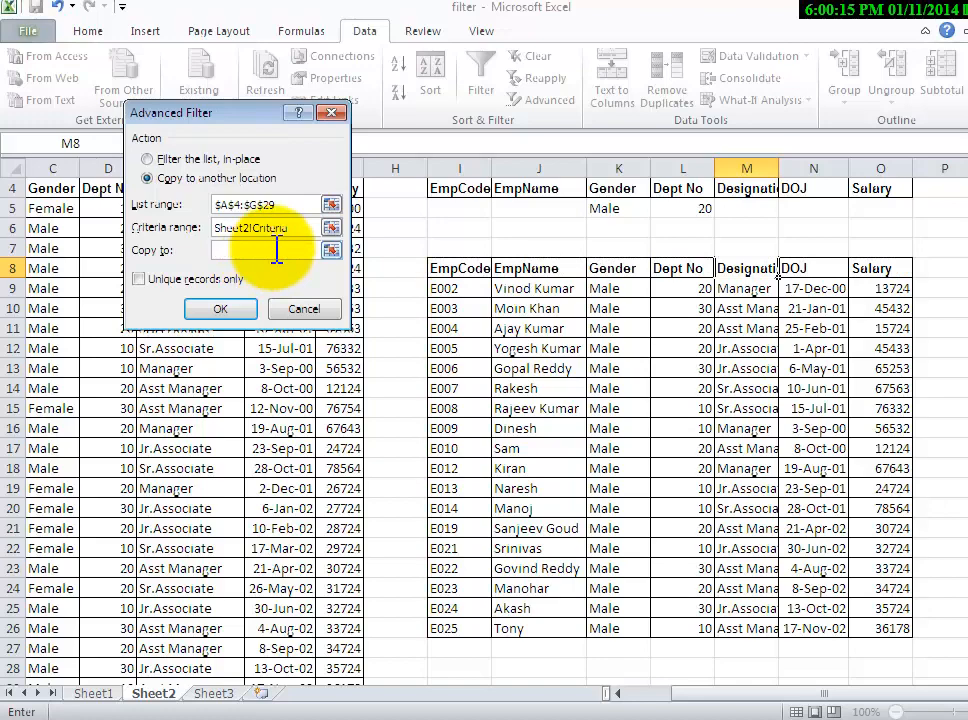
pyautogui.scroll(-3, 378, 266)
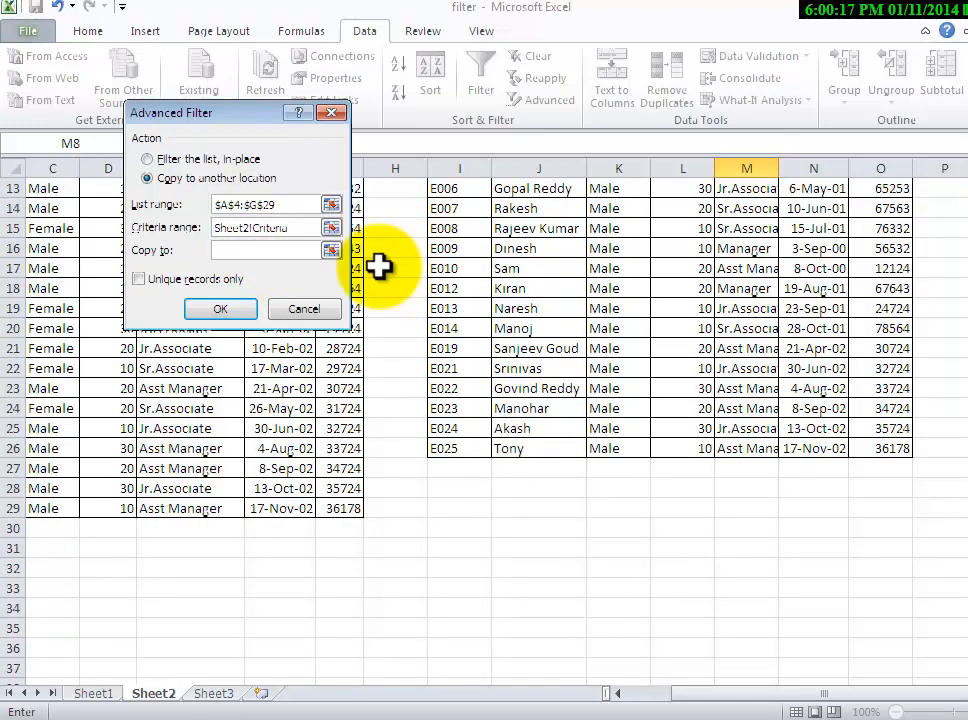
pyautogui.scroll(-1, 378, 266)
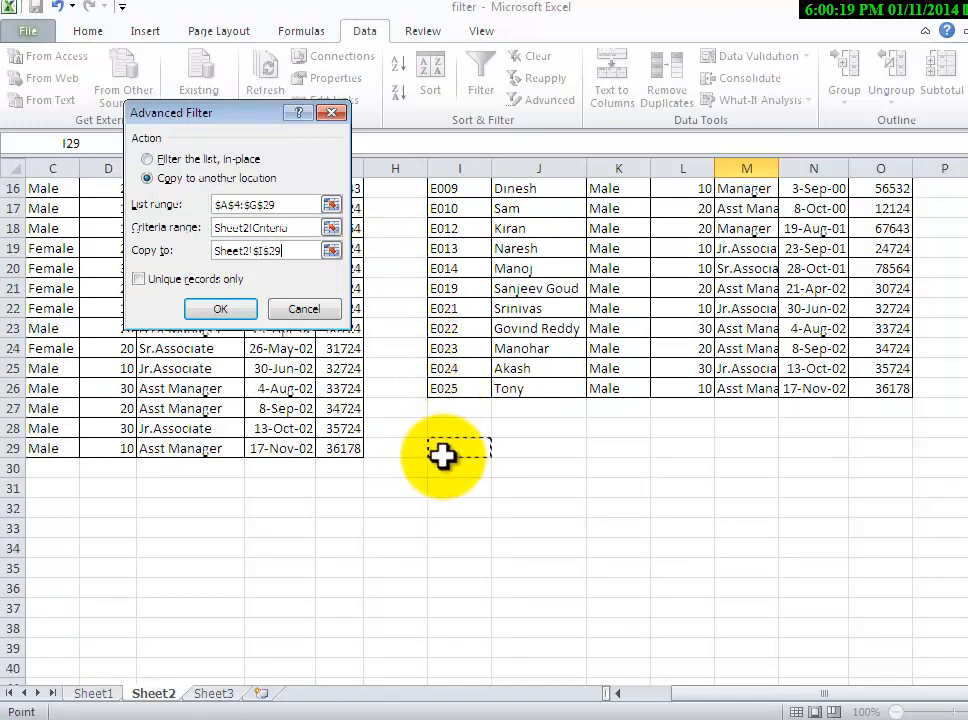
pyautogui.click(221, 309)
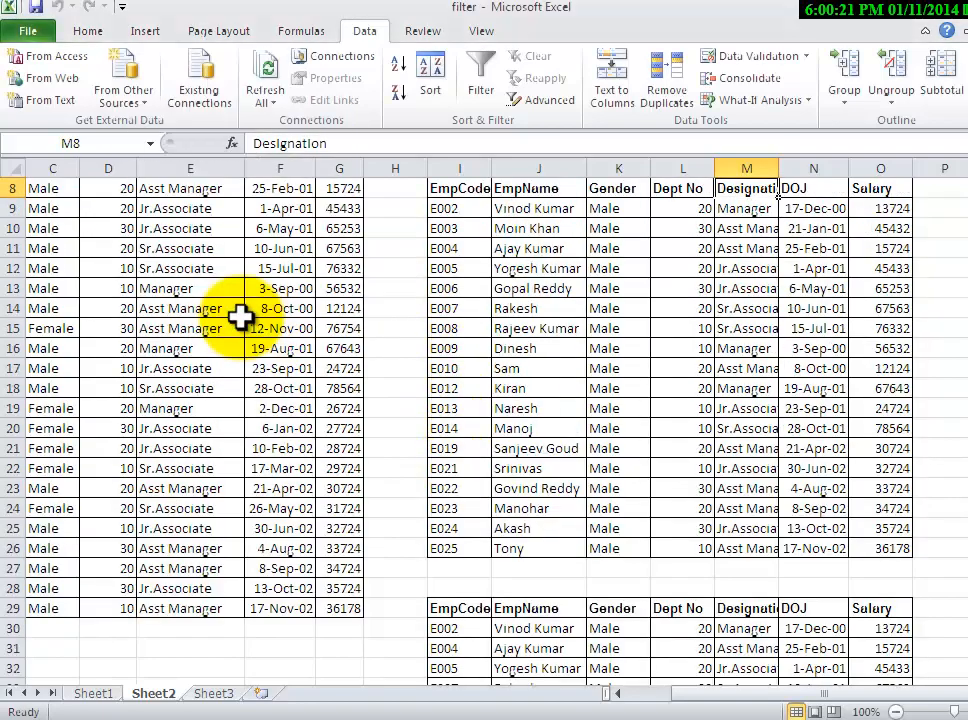
# - Check the number of records in the new extract by selecting its Gender values, K30:K37
pyautogui.scroll(-2, 673, 411)
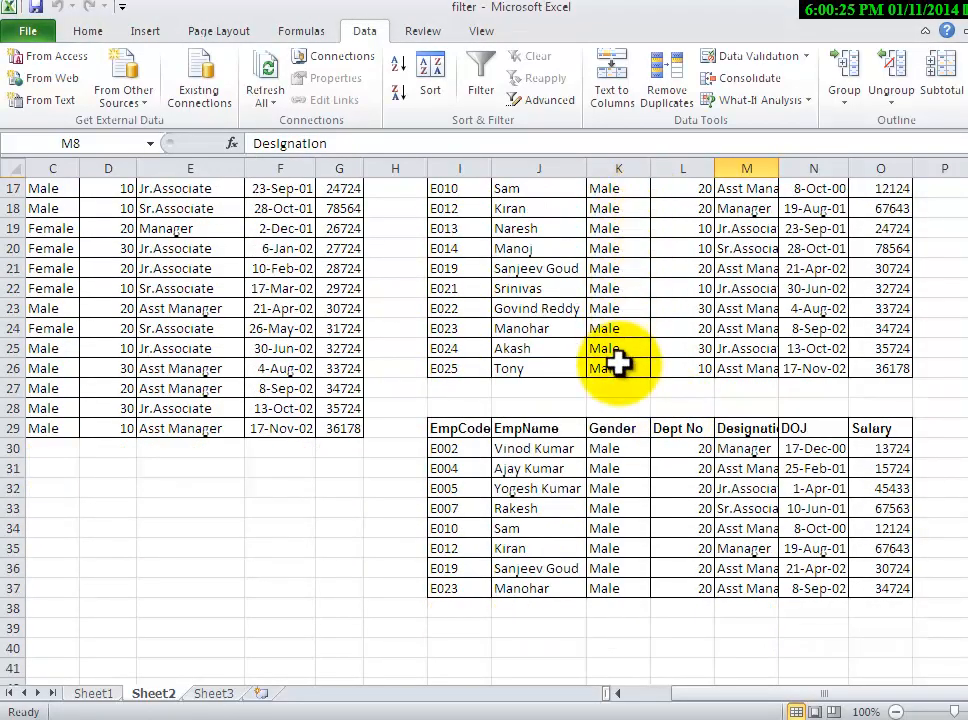
pyautogui.moveTo(616, 452); pyautogui.dragTo(620, 586)
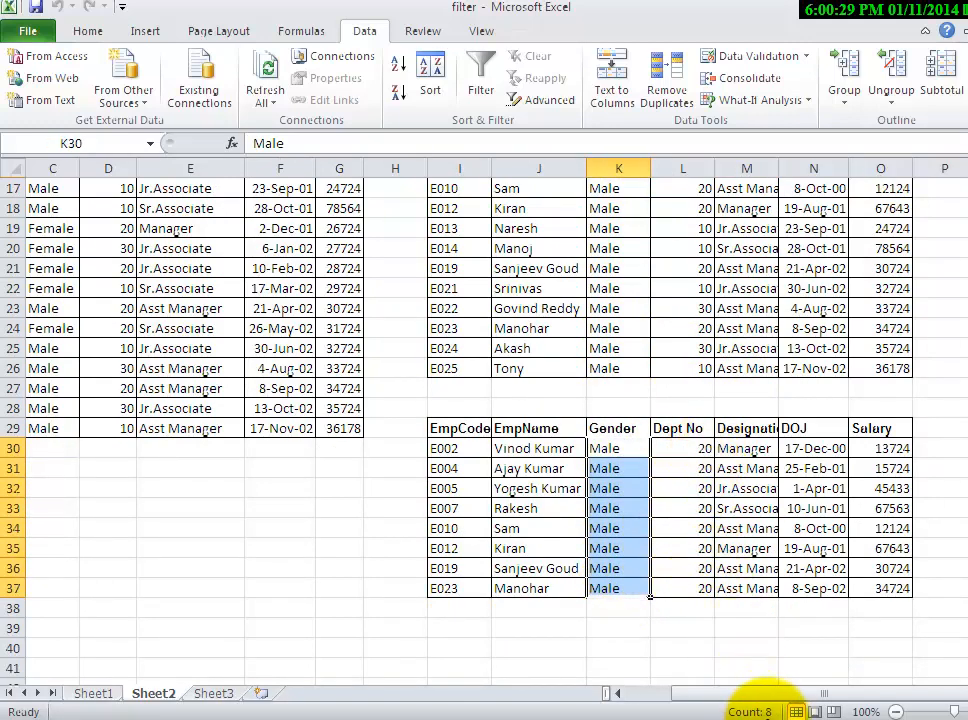
pyautogui.click(678, 311)
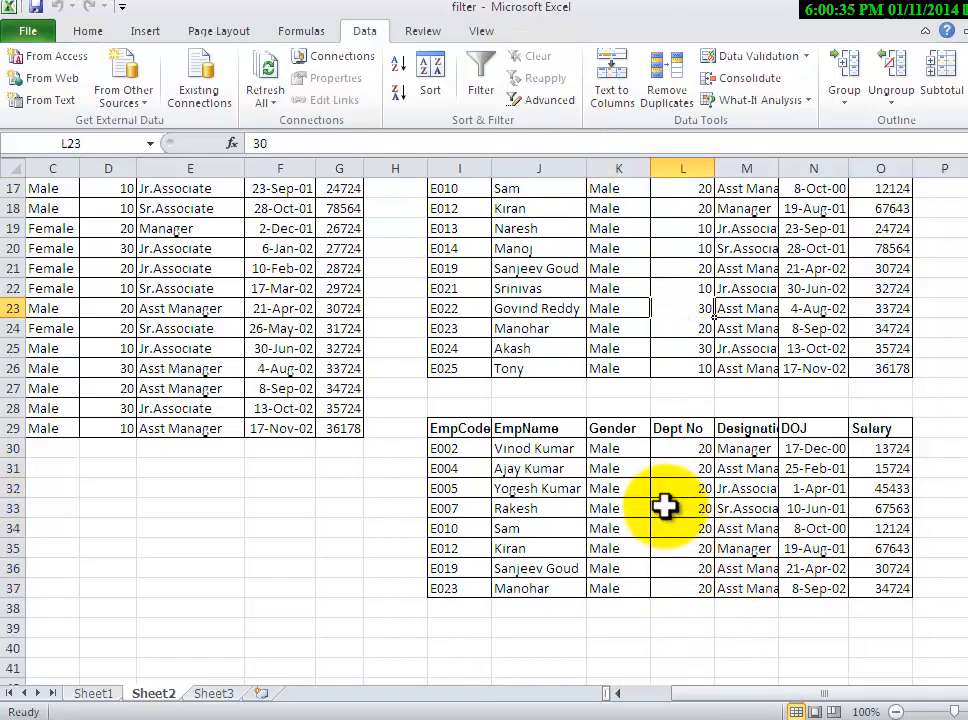
# - Compare the two extracted tables by selecting the Male-only results in I8:O26, followed by the Male, Dept No 20 results in I29:O37
pyautogui.scroll(5, 665, 507)
pyautogui.click(469, 307)
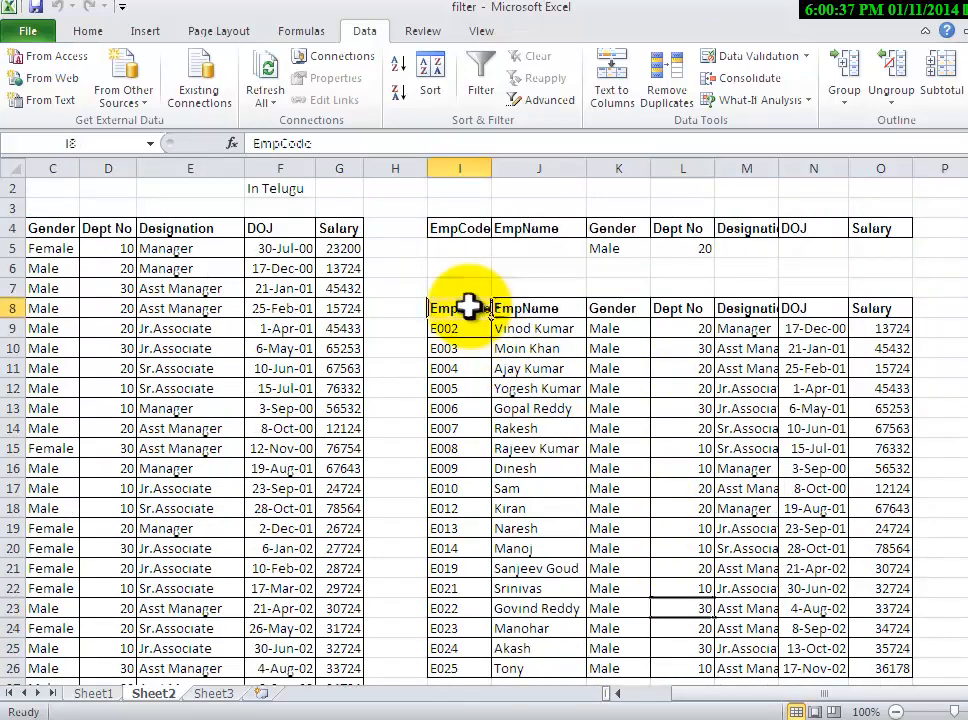
pyautogui.moveTo(469, 307); pyautogui.dragTo(912, 608)
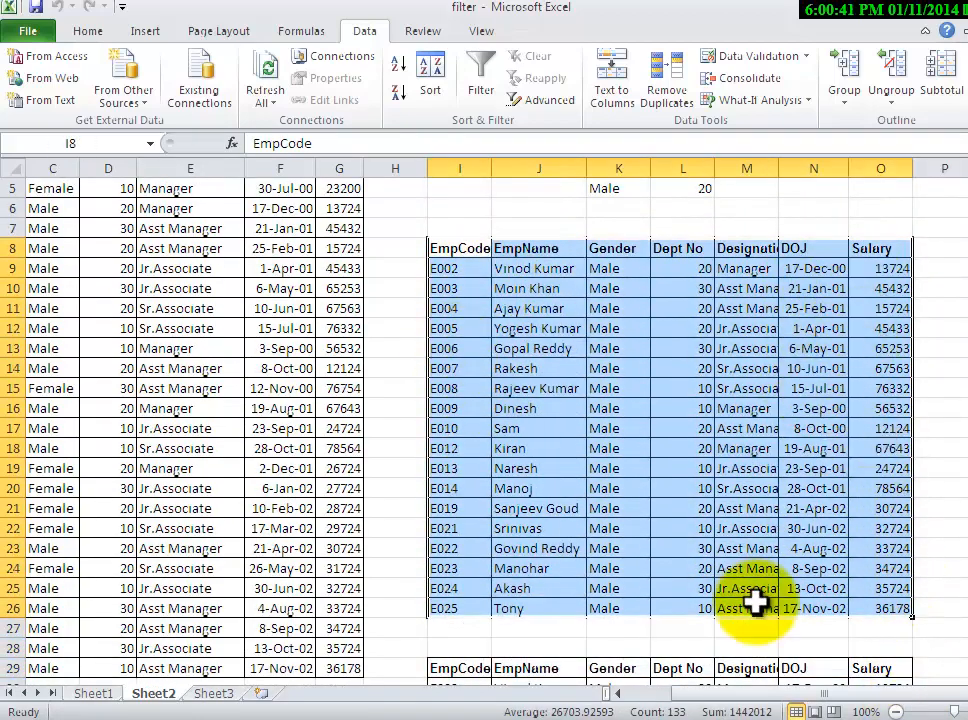
pyautogui.scroll(-3, 755, 600)
pyautogui.moveTo(480, 488); pyautogui.dragTo(866, 645)
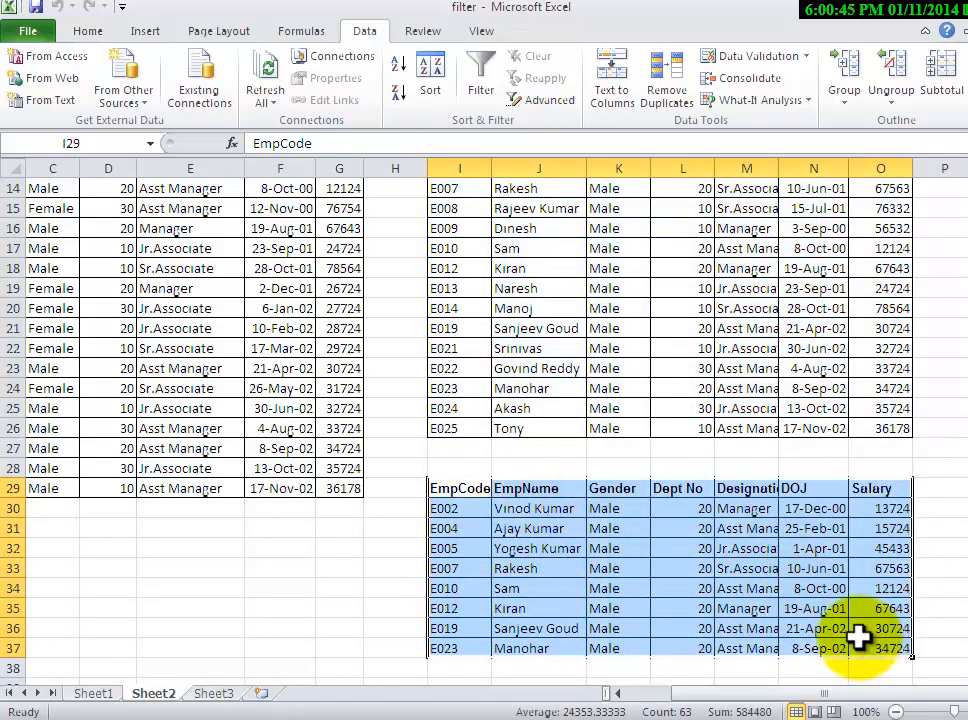